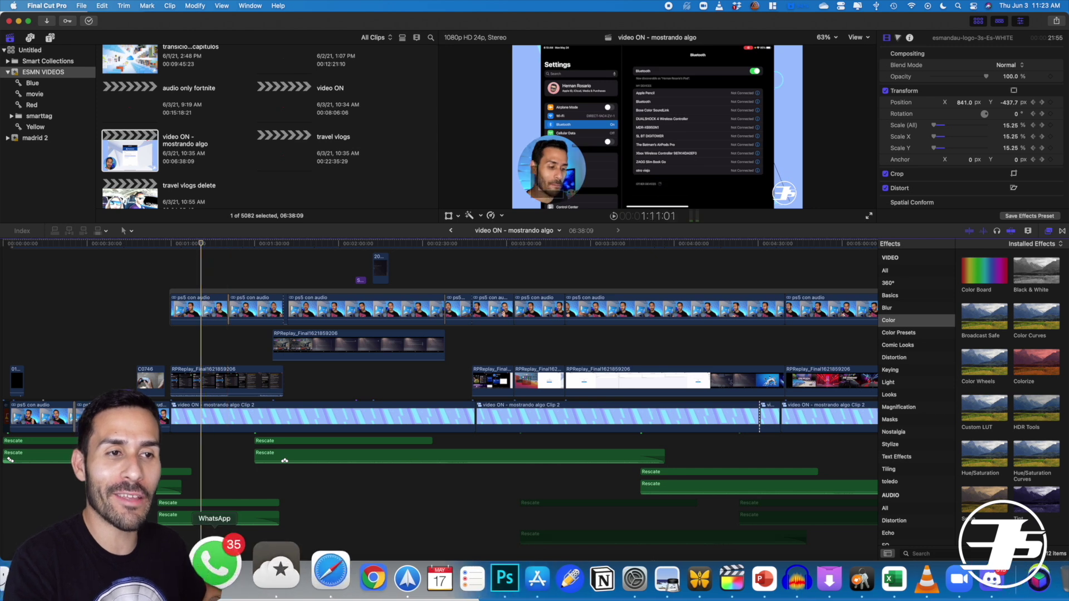
- Move the playhead to earlier points in the timeline and play from there
click(178, 245)
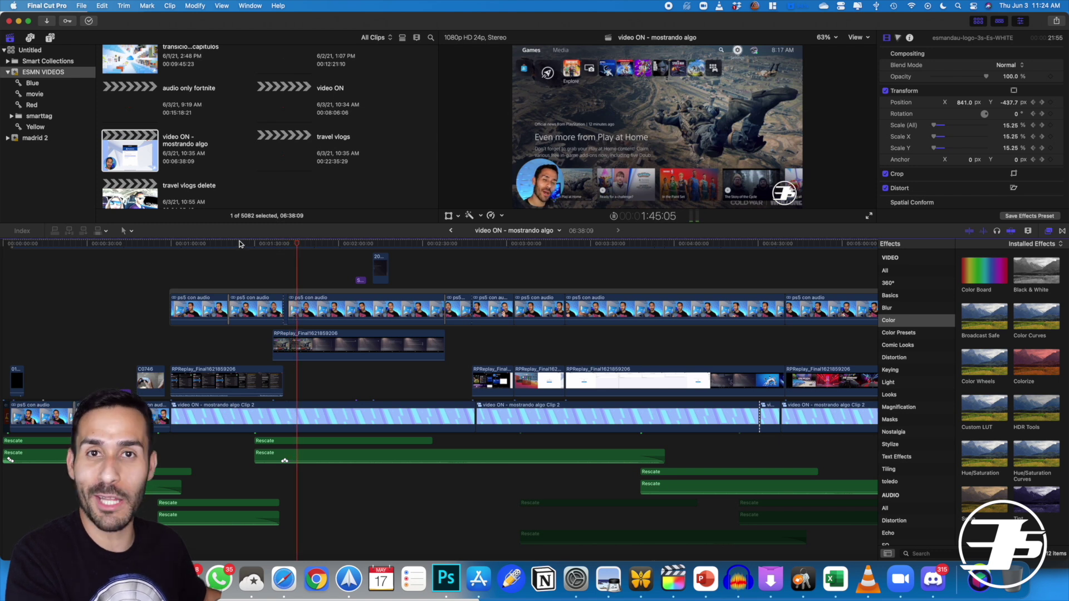
key(space)
click(217, 243)
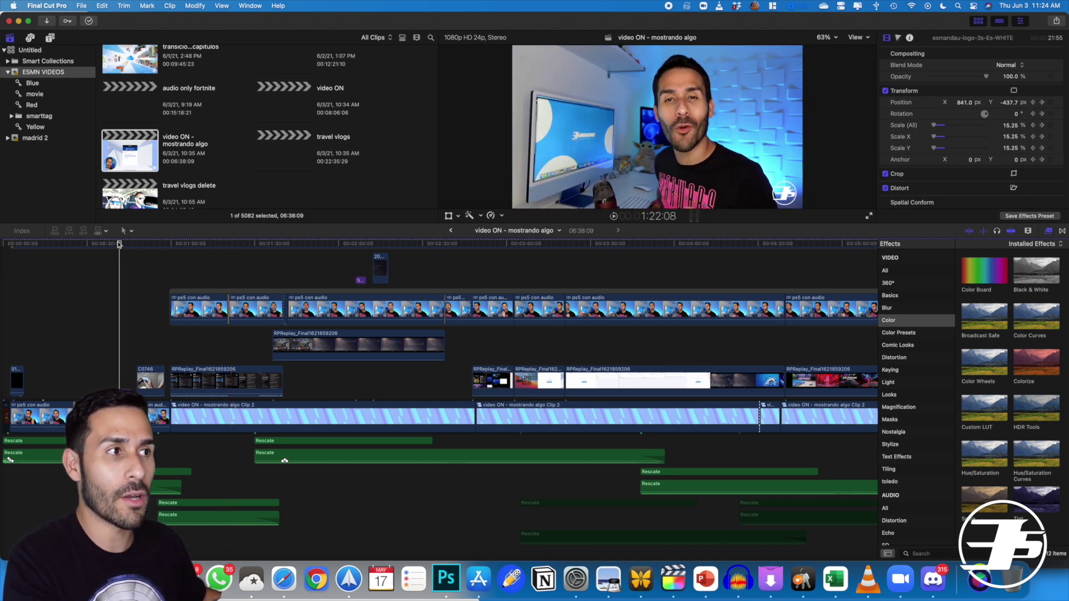
key(space)
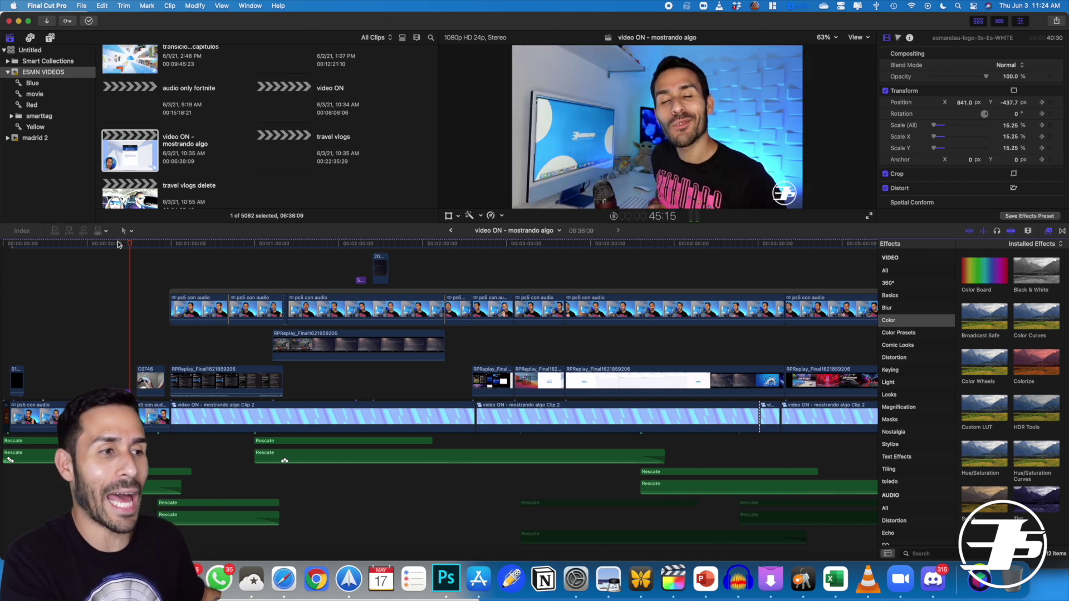
- Jump ahead to the screen-recording, controller and presenter footage
scroll(634, 270, right, 5)
scroll(648, 281, right, 5)
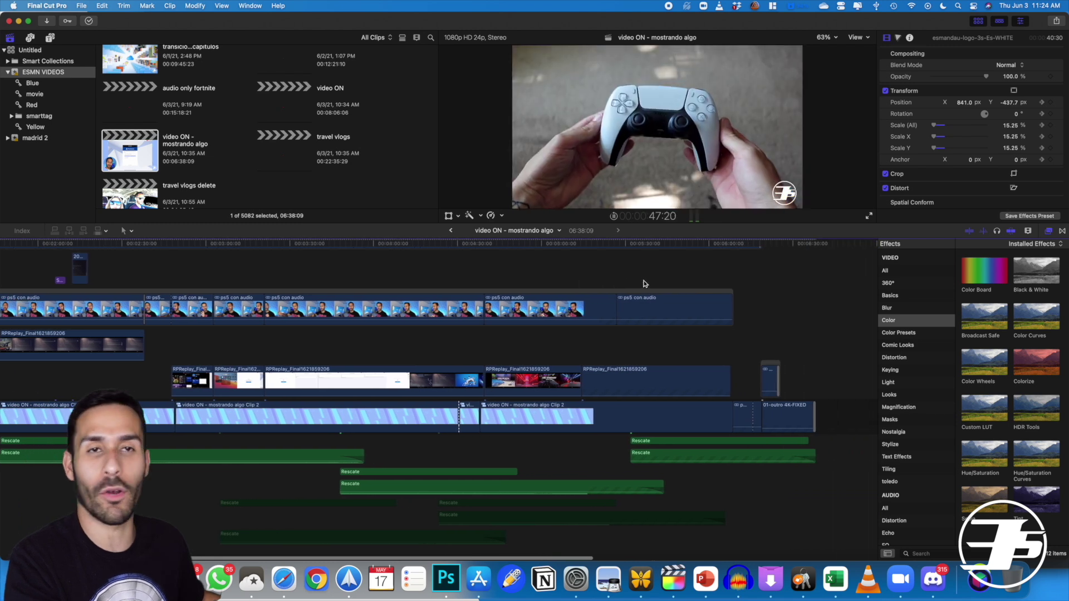
scroll(657, 284, right, 5)
scroll(431, 281, up, 2)
scroll(431, 282, left, 3)
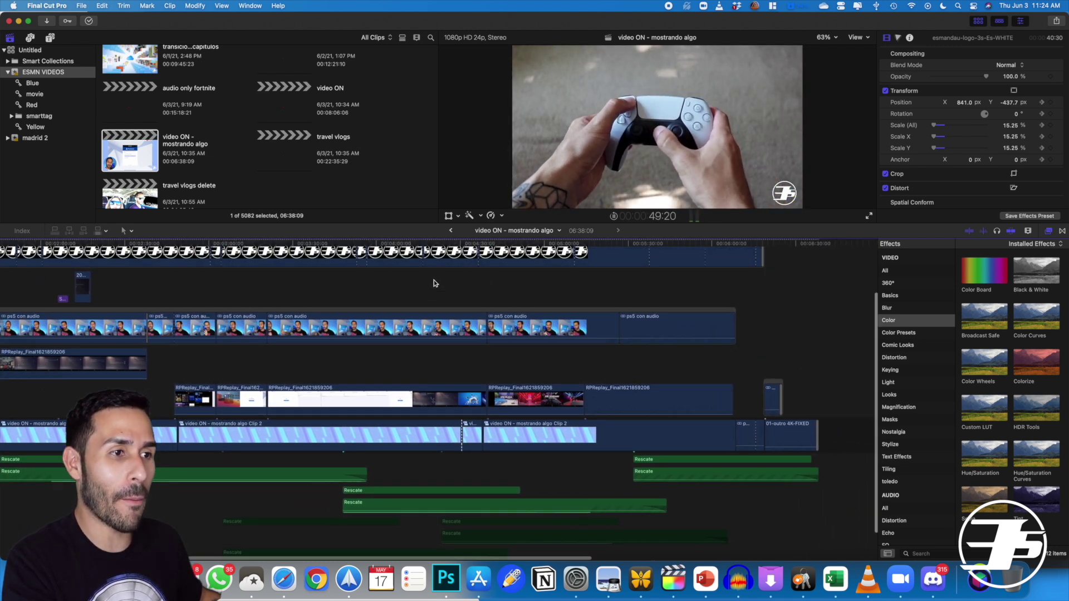
click(363, 290)
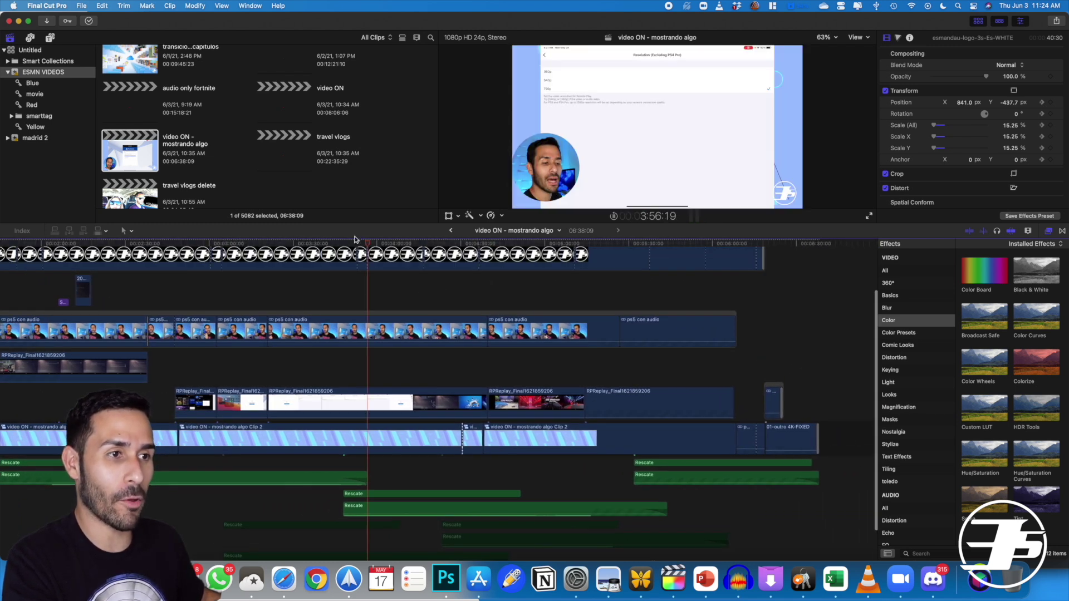
click(462, 246)
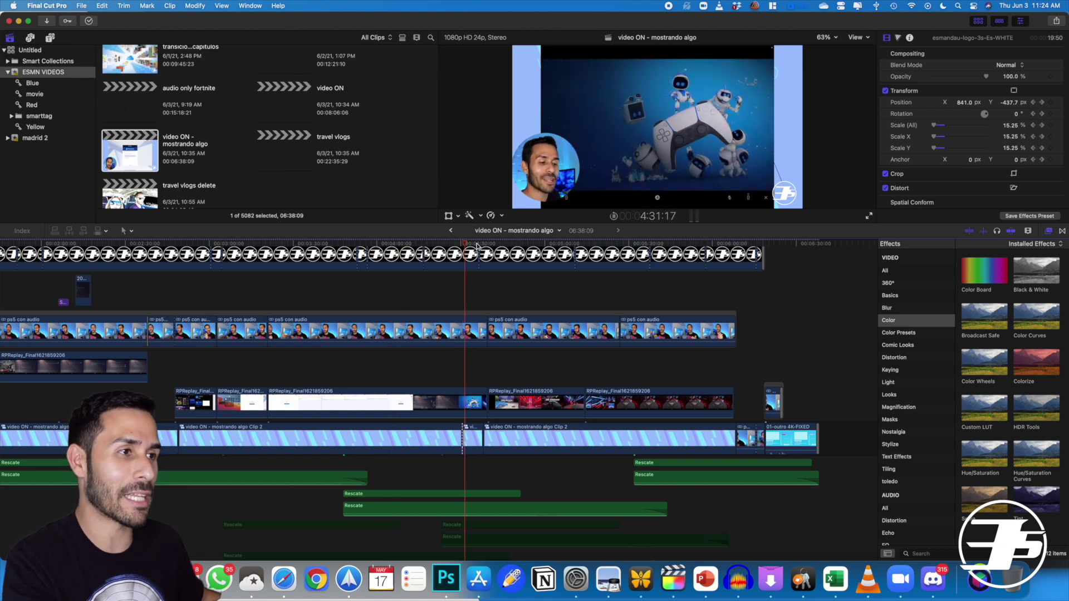
click(621, 247)
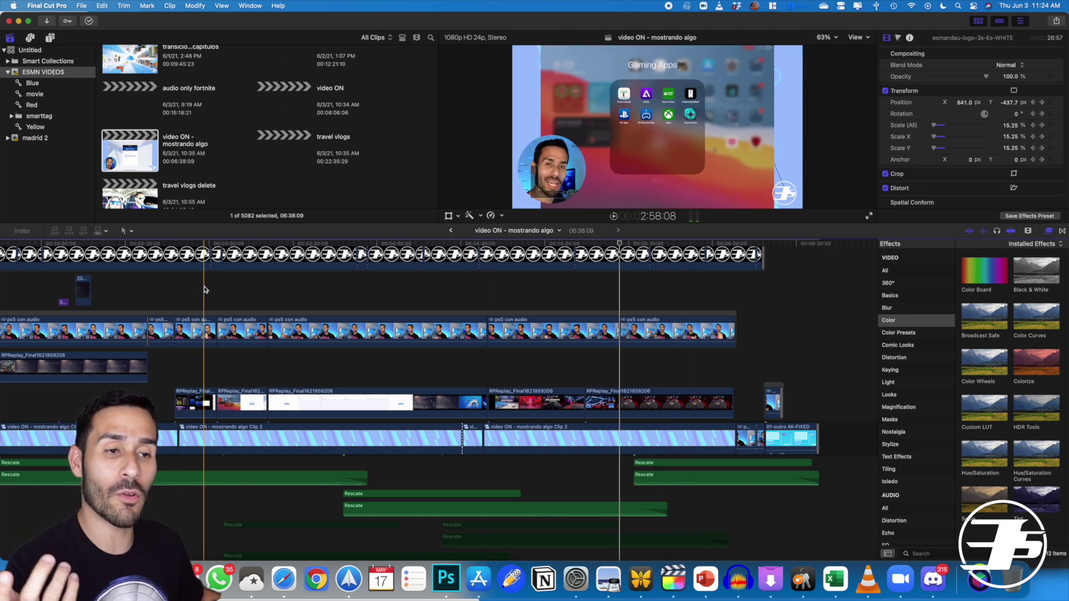
scroll(210, 288, left, 3)
scroll(210, 288, left, 10)
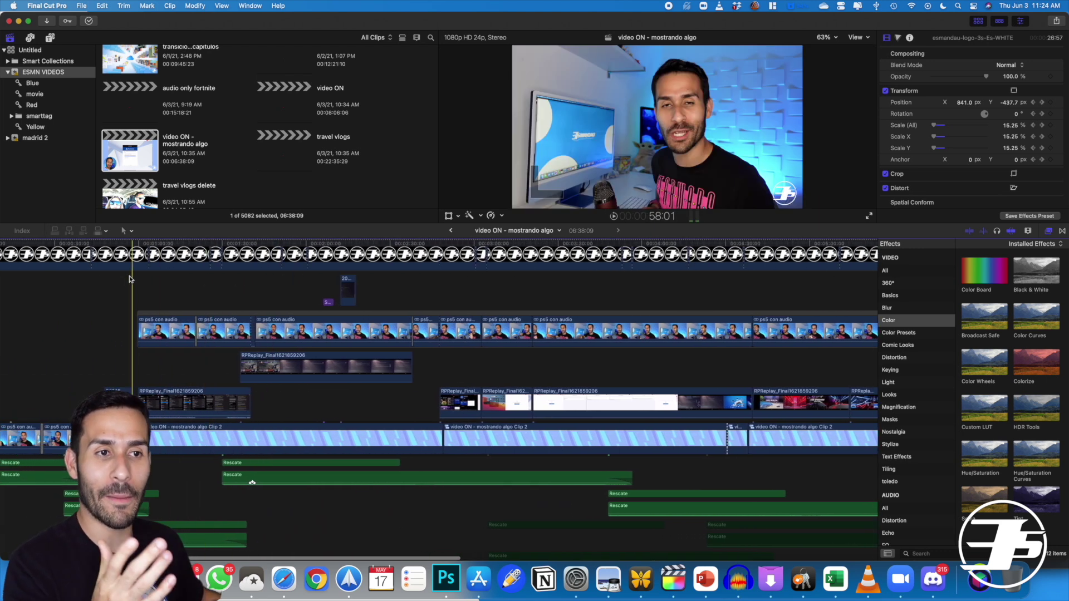
scroll(132, 280, left, 2)
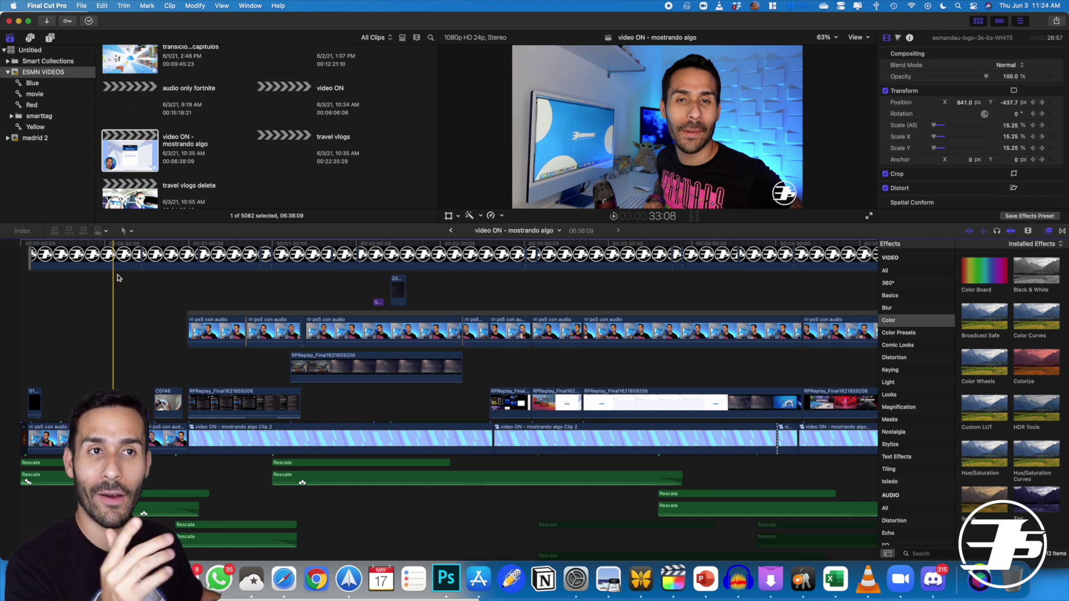
- Confirm Background render is on in Playback preferences, then show Background Tasks rendering progress
click(80, 5)
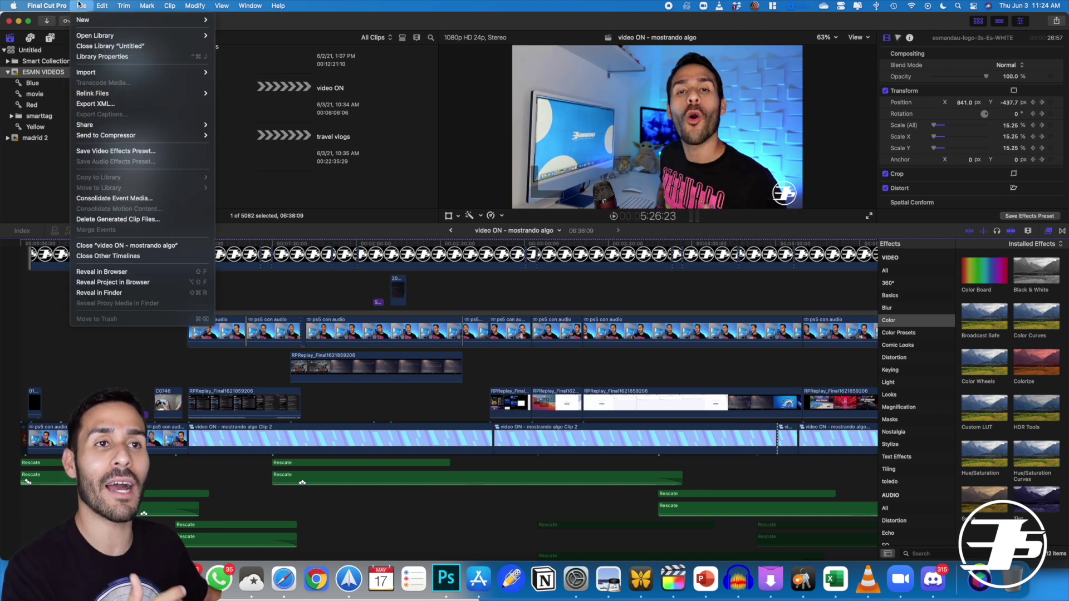
mouse_move(57, 4)
click(57, 35)
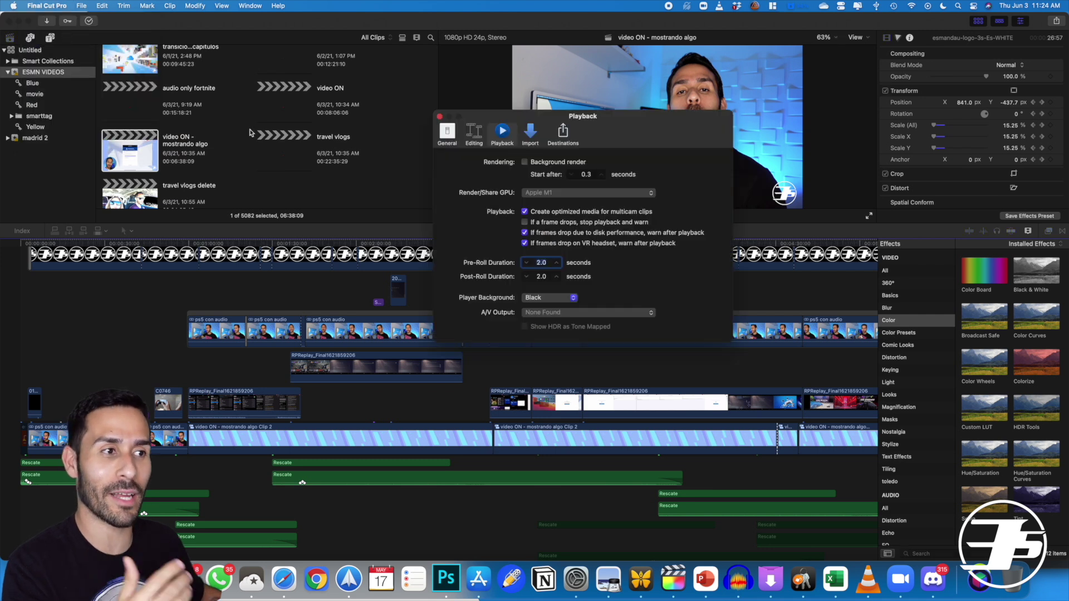
click(440, 118)
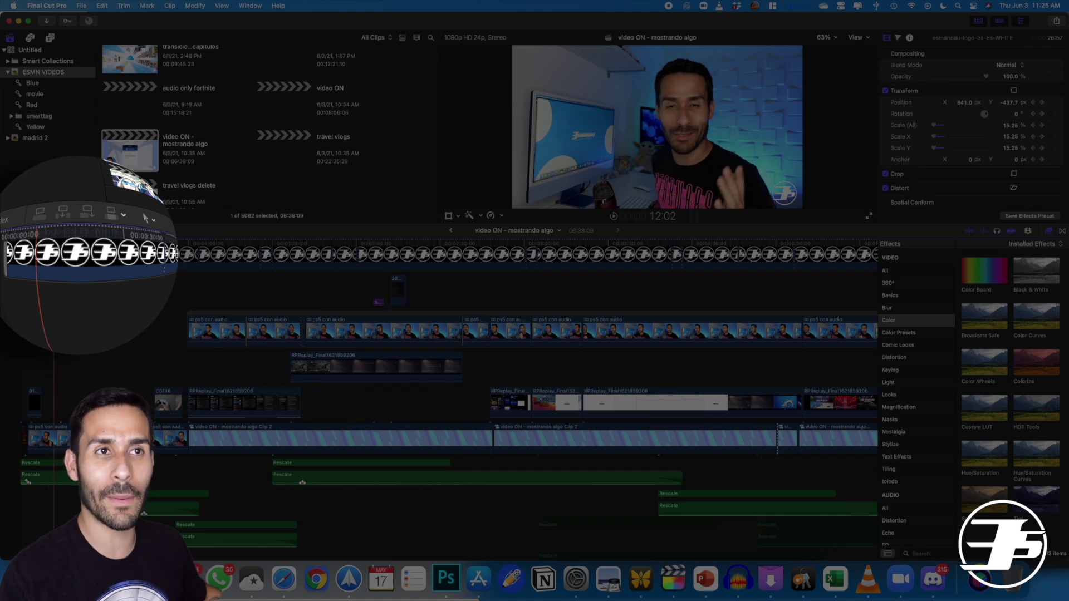
click(89, 22)
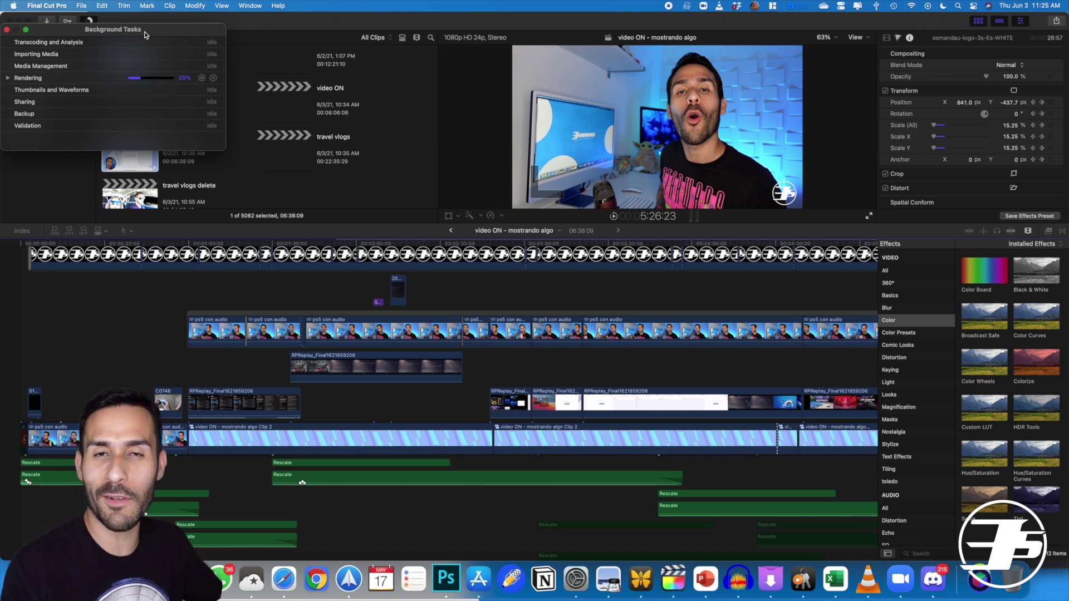
- Move the playhead to the controller shot in the travel vlogs delete timeline
click(155, 312)
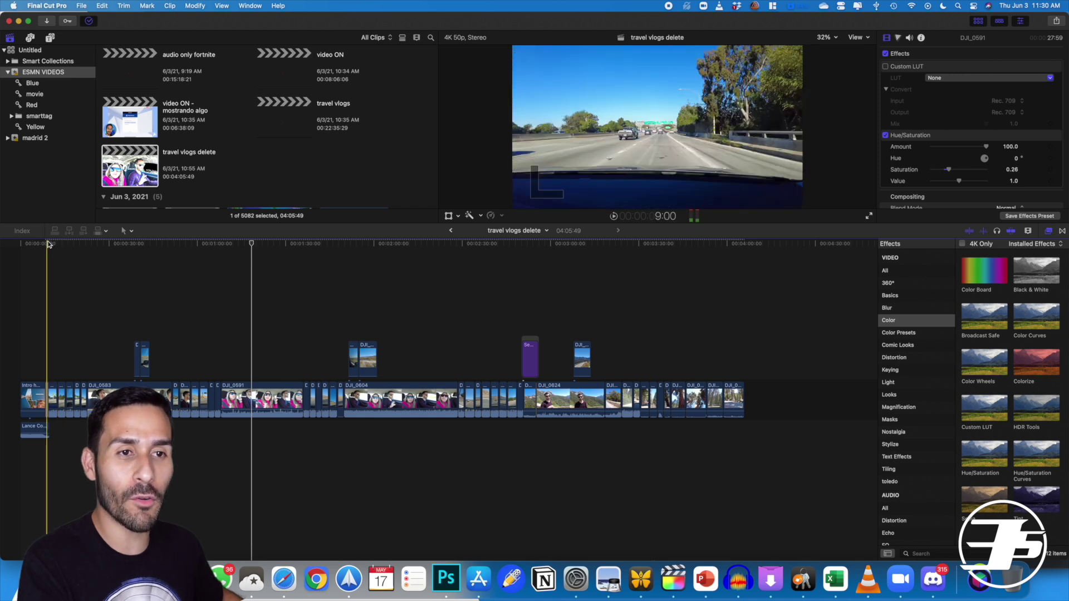
- Scrub through the vlog's opening and play from later points, including the mirror shot
click(98, 244)
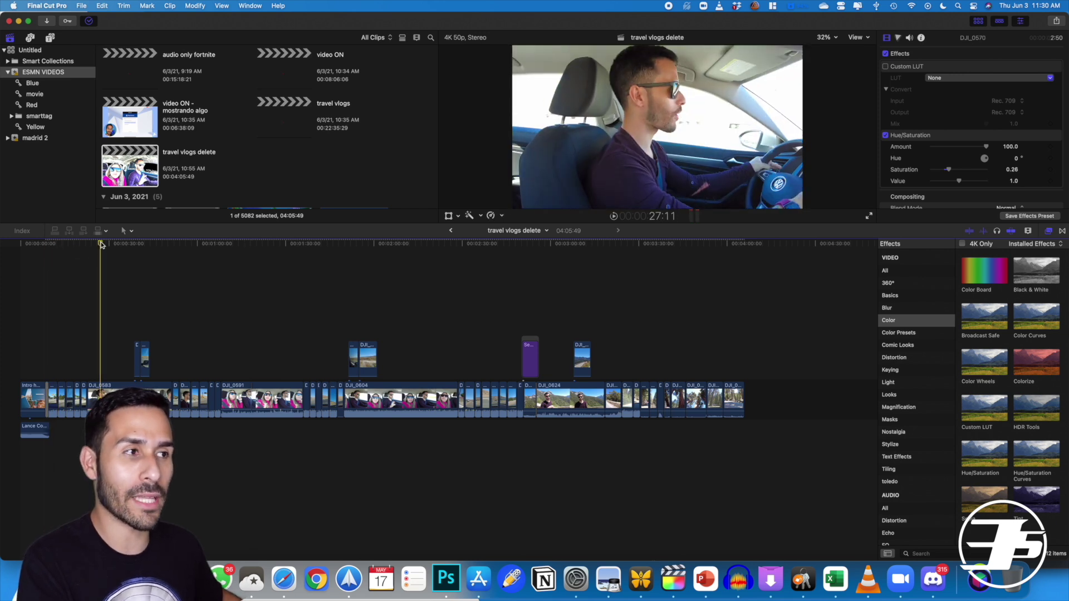
drag(136, 243, 198, 249)
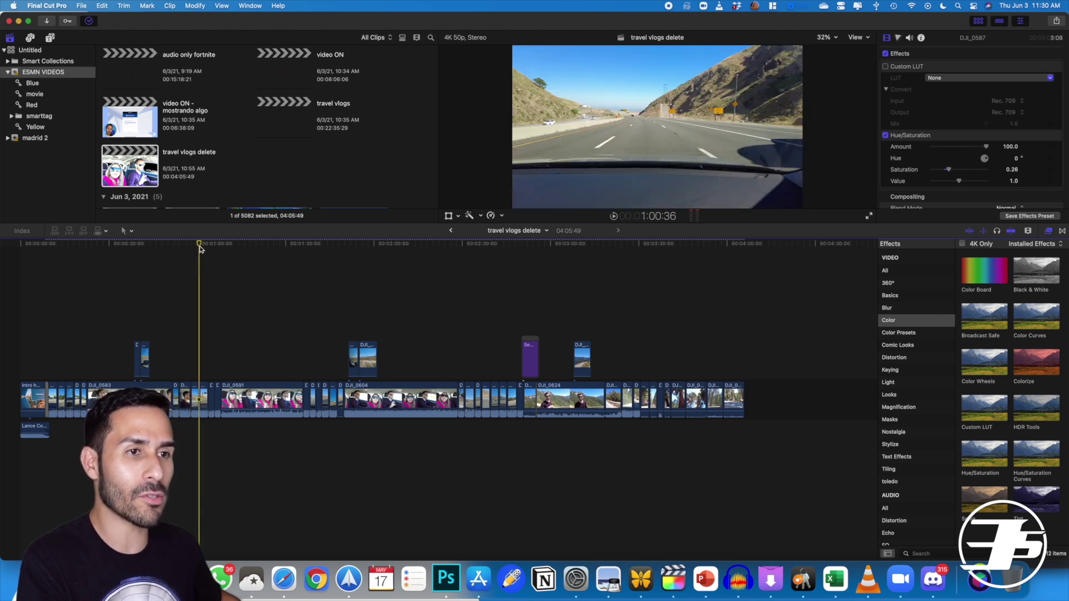
key(space)
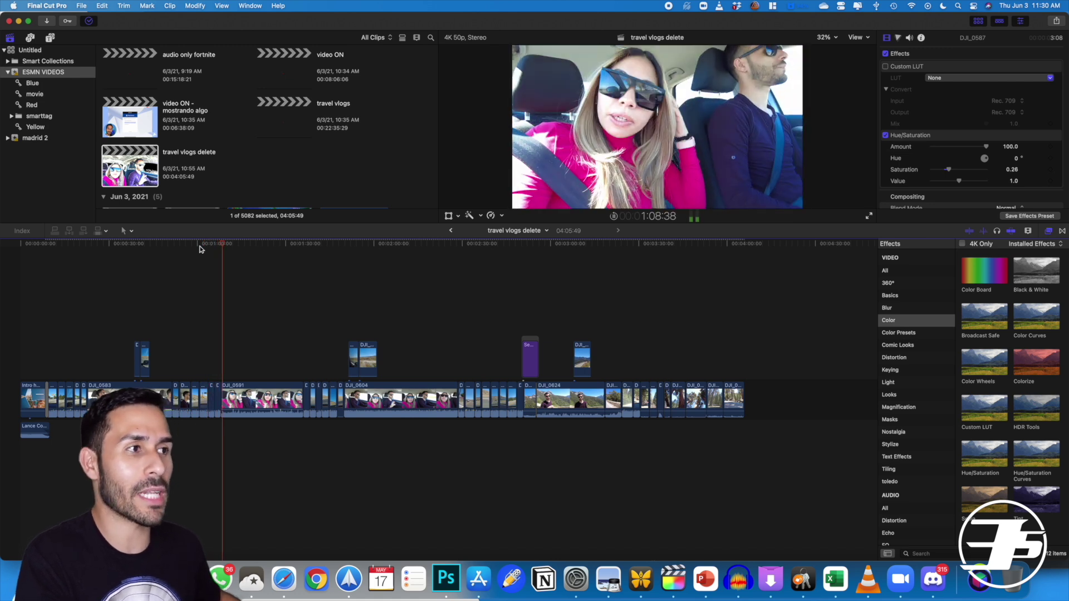
key(space)
click(322, 245)
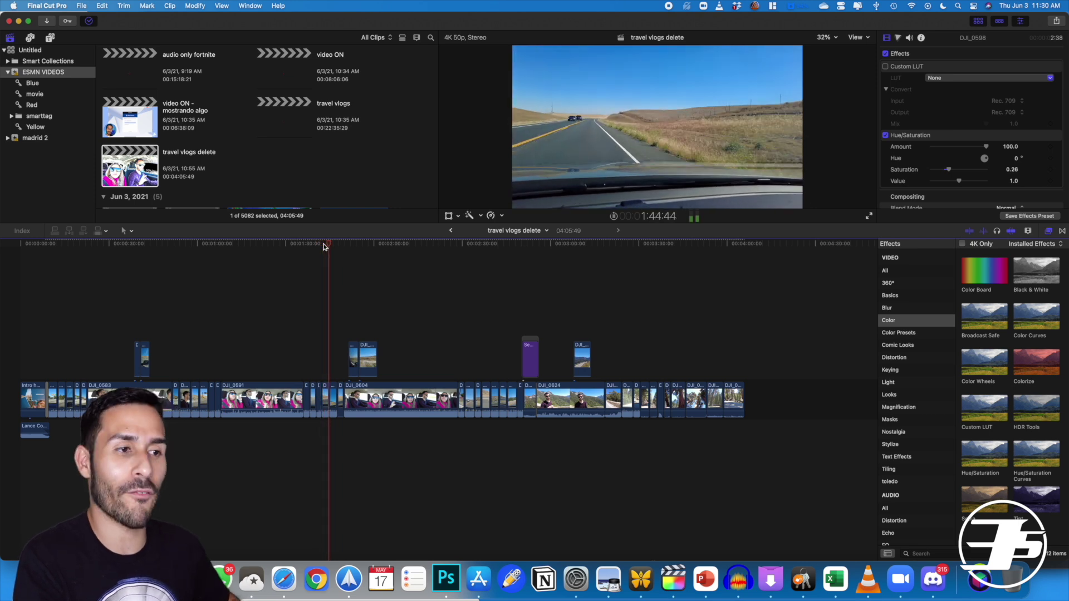
key(space)
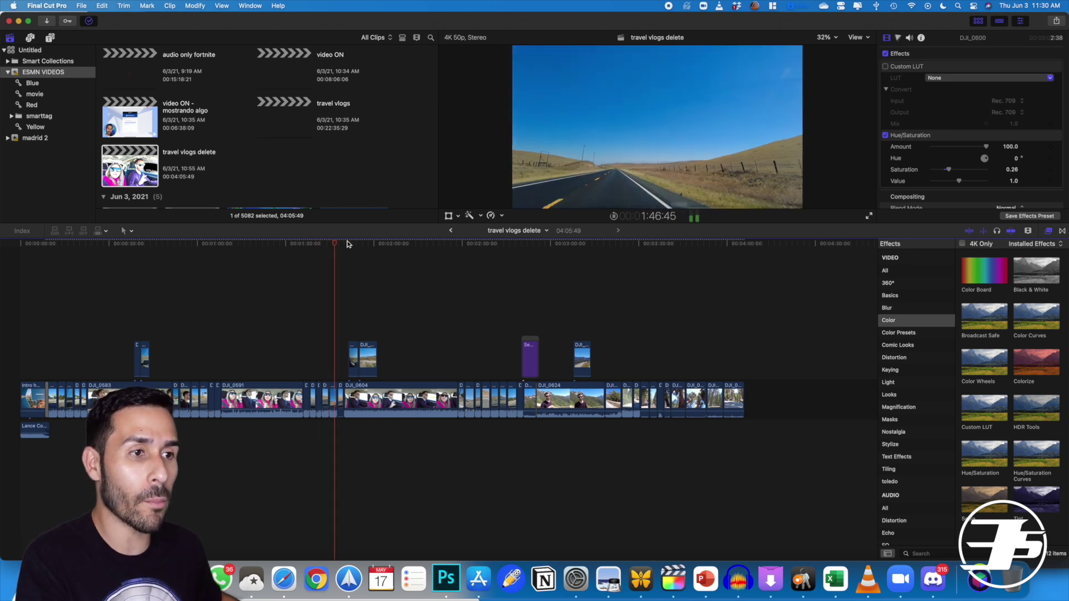
click(352, 244)
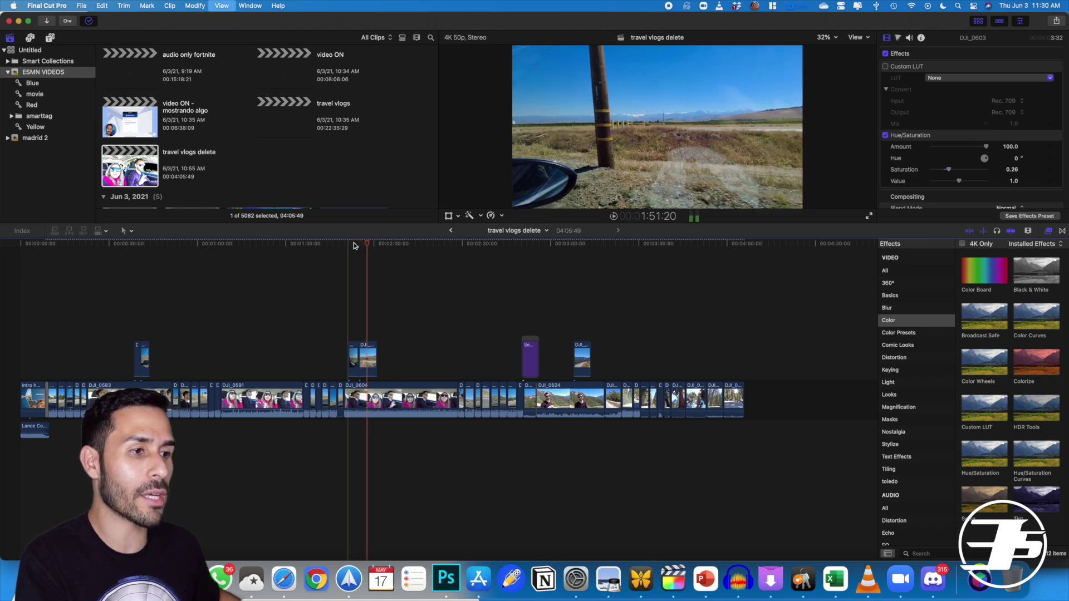
key(space)
- Play the purple title animation section, scrub back a few seconds and replay
click(523, 247)
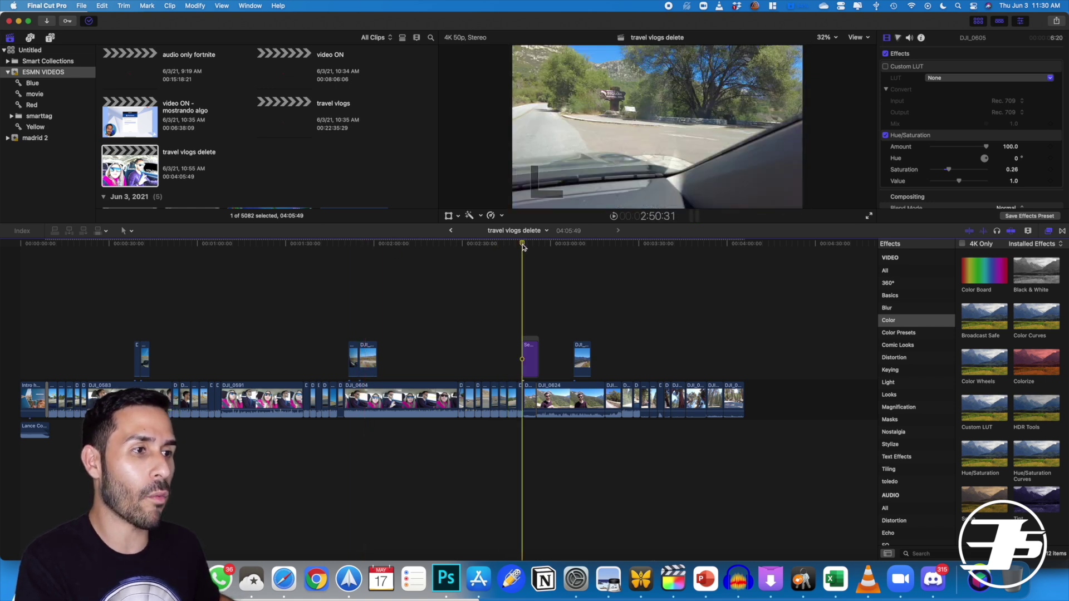
key(space)
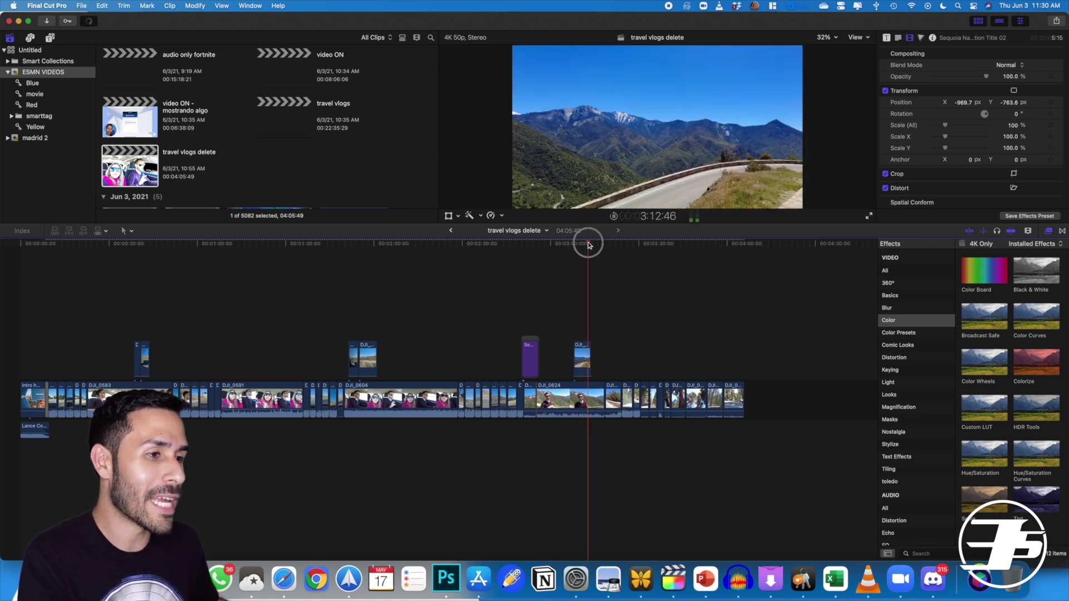
mouse_move(588, 245)
mouse_down()
mouse_move(575, 247)
mouse_move(620, 246)
mouse_up()
key(space)
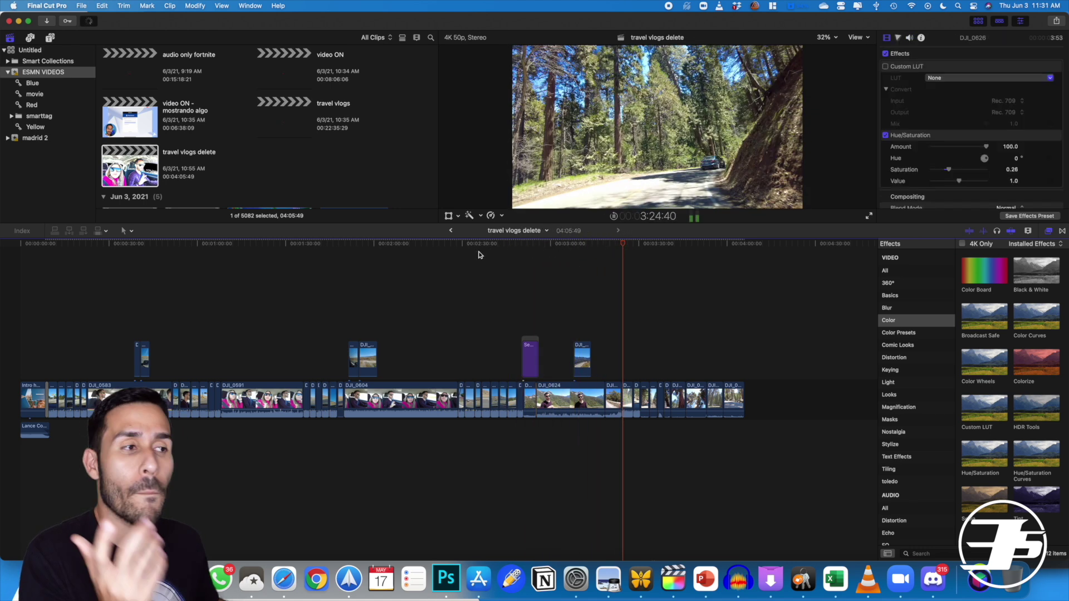
key(space)
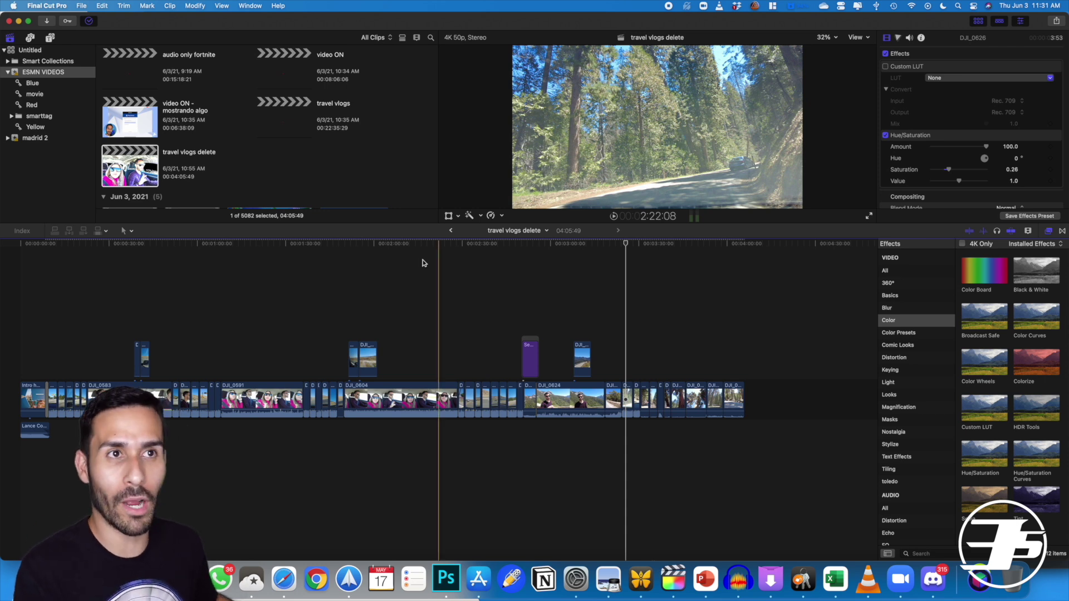
- Verify Background render is unchecked in Playback preferences
click(85, 6)
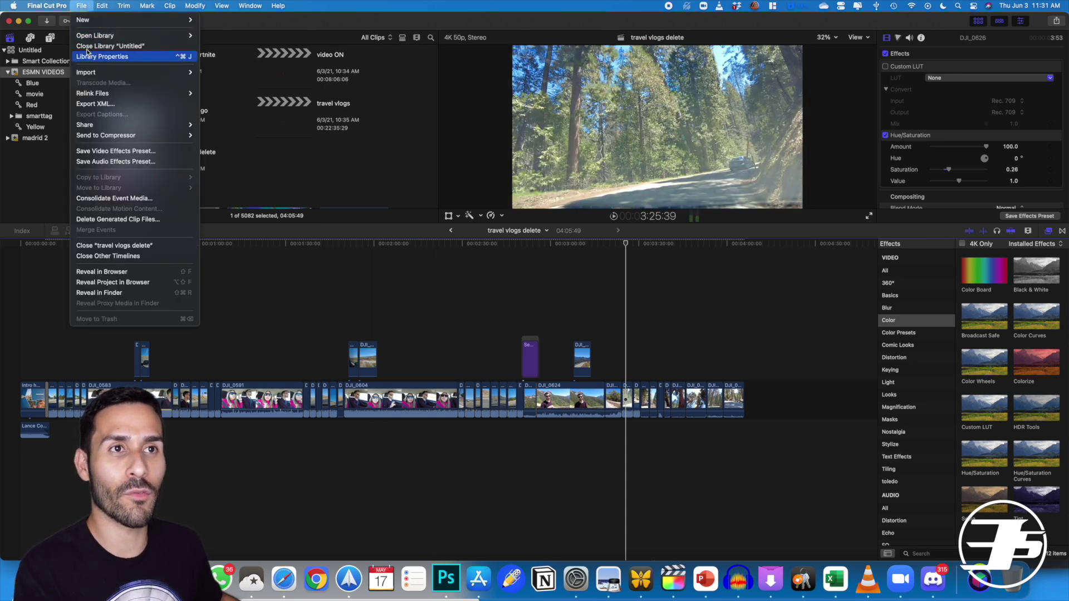
click(56, 37)
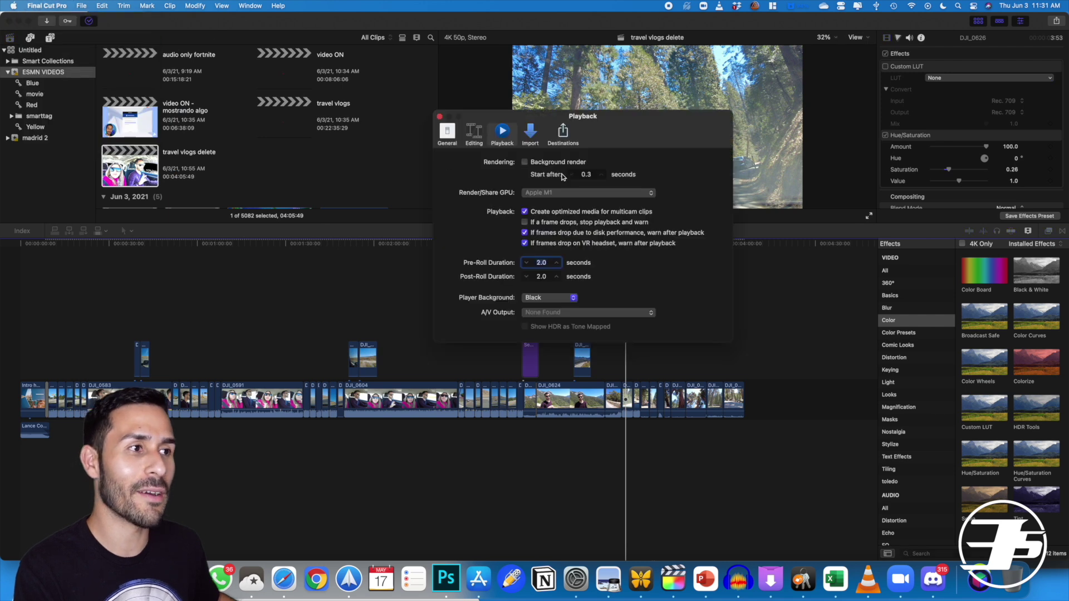
click(440, 117)
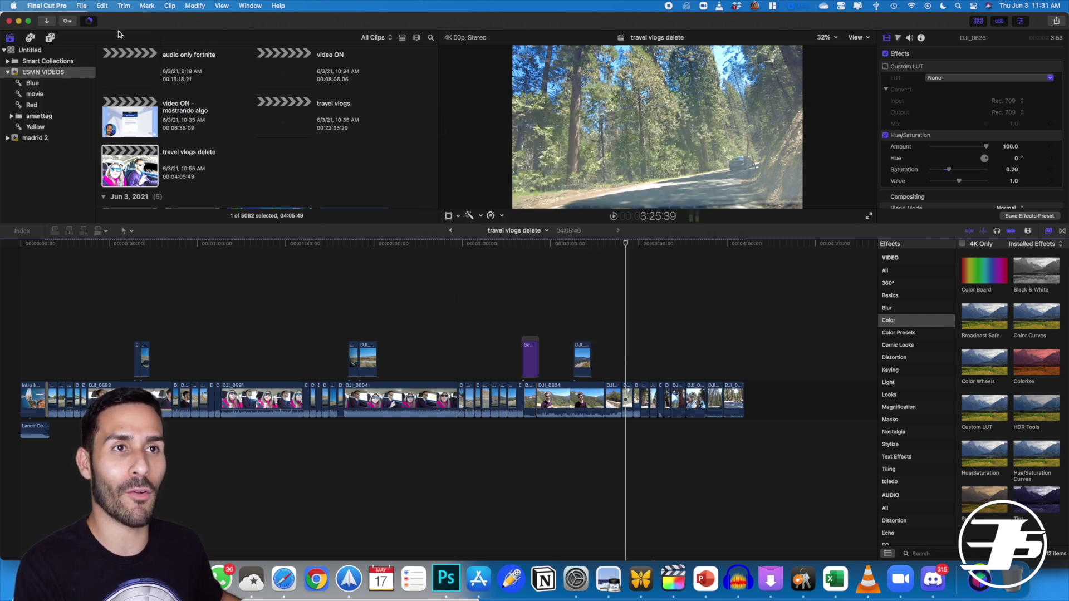
- Show Background Tasks to follow the travel vlog rendering up to 82%
click(89, 23)
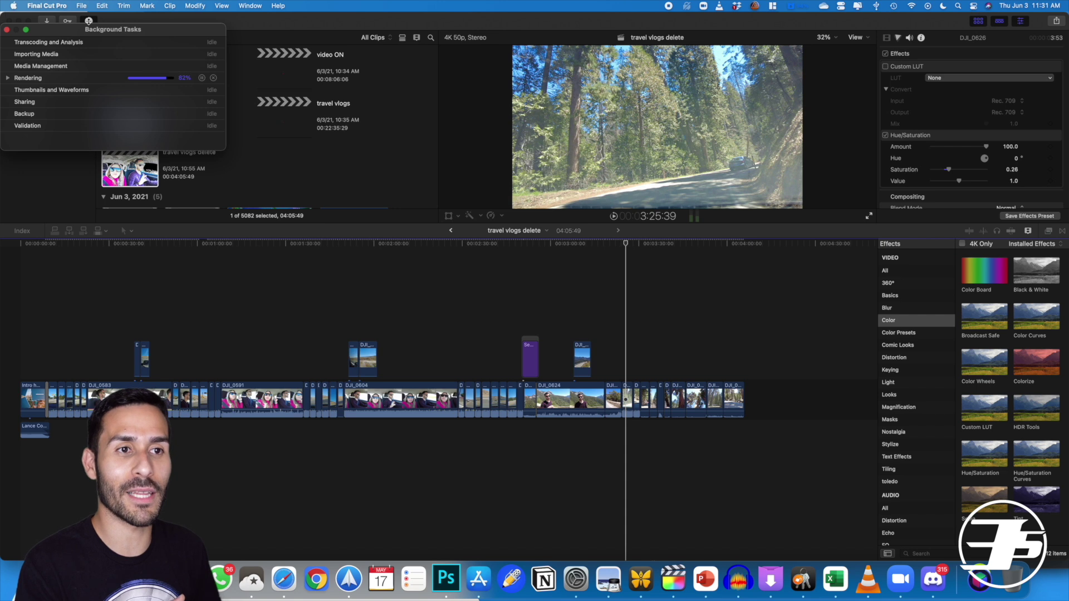